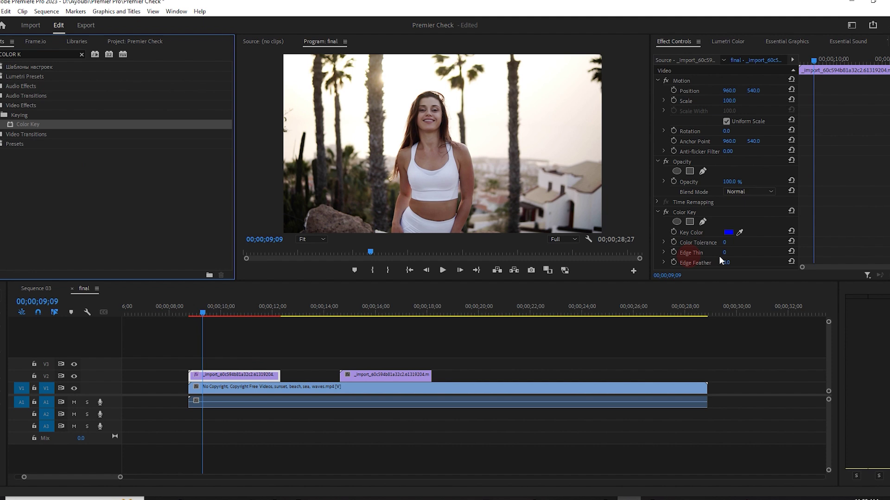
Step: Key out the sky with a Color Key sampled from the sky, tolerance raised to about 92
{"action": "left_click", "coordinate": [739, 232]}
{"action": "left_click", "coordinate": [546, 134]}
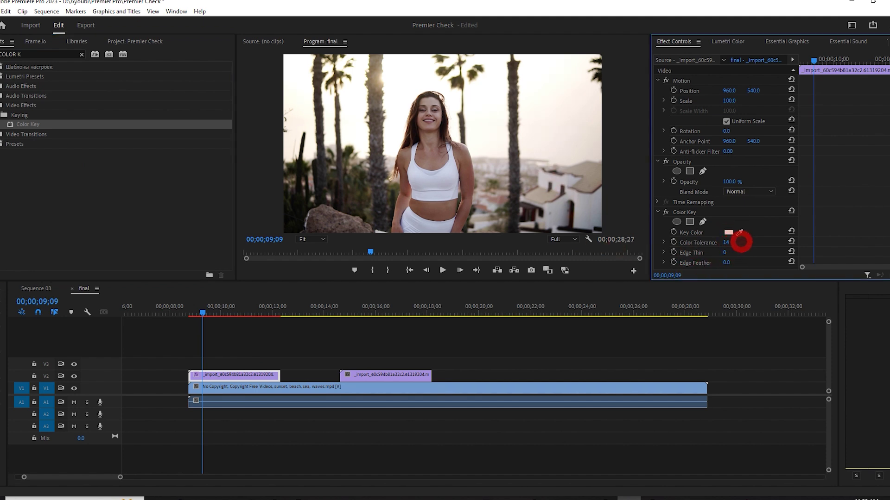
{"action": "mouse_move", "coordinate": [741, 241]}
{"action": "left_mouse_down"}
{"action": "mouse_move", "coordinate": [622, 264]}
{"action": "mouse_move", "coordinate": [751, 238]}
{"action": "left_mouse_up"}
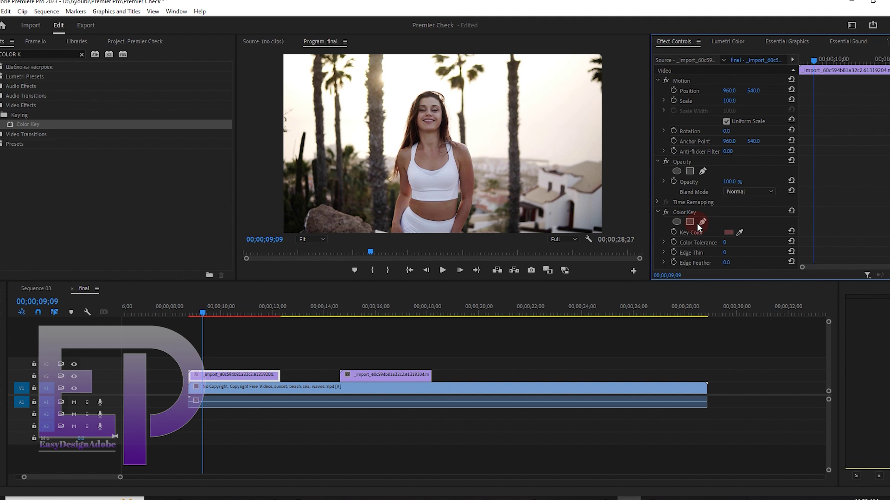
{"action": "left_click_drag", "start_coordinate": [724, 243], "coordinate": [776, 249]}
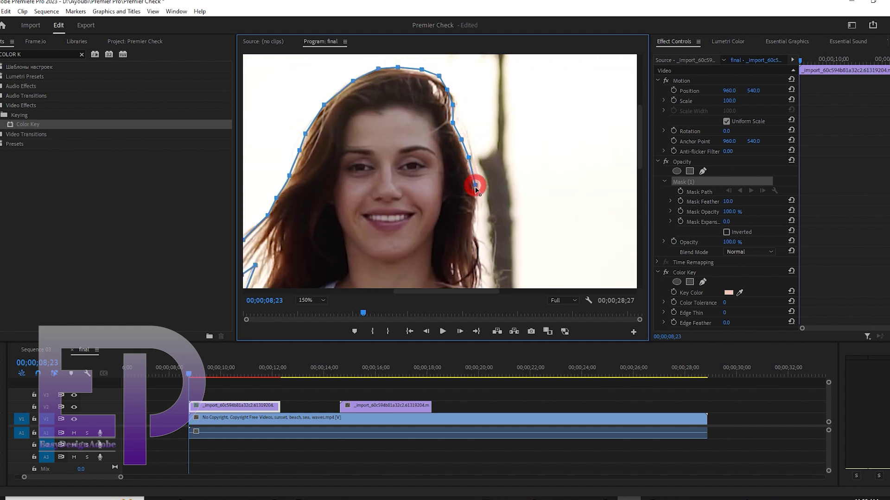
{"action": "scroll", "coordinate": [476, 188], "scroll_direction": "down", "scroll_amount": 3}
Step: Finish the pen mask along the woman's arm and review it across earlier and later frames
{"action": "left_click", "coordinate": [557, 197]}
{"action": "scroll", "coordinate": [563, 202], "scroll_direction": "down", "scroll_amount": 2}
{"action": "scroll", "coordinate": [554, 241], "scroll_direction": "down", "scroll_amount": 2}
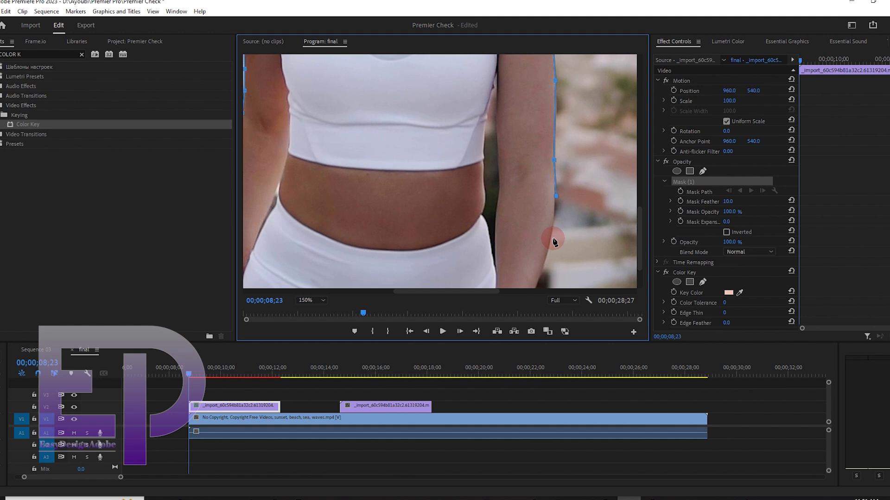
{"action": "left_click", "coordinate": [753, 190]}
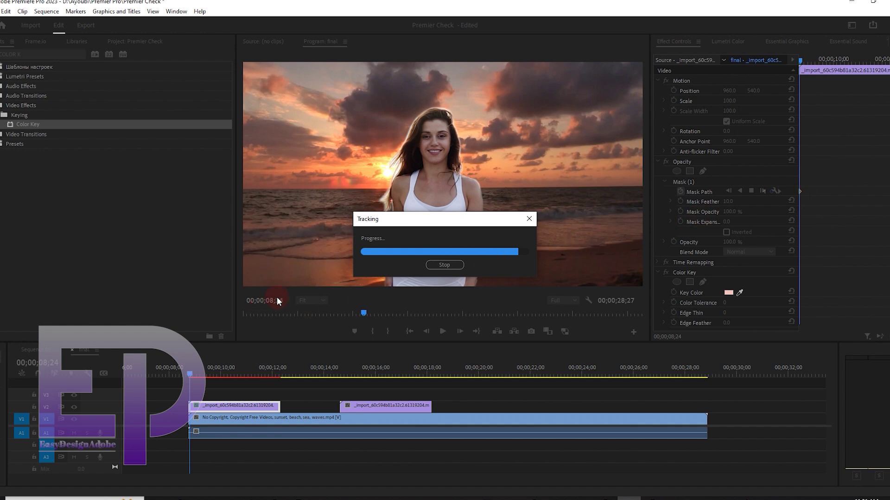
{"action": "left_click_drag", "start_coordinate": [204, 372], "coordinate": [196, 372]}
{"action": "left_click", "coordinate": [683, 181]}
{"action": "scroll", "coordinate": [735, 199], "scroll_direction": "down", "scroll_amount": 1}
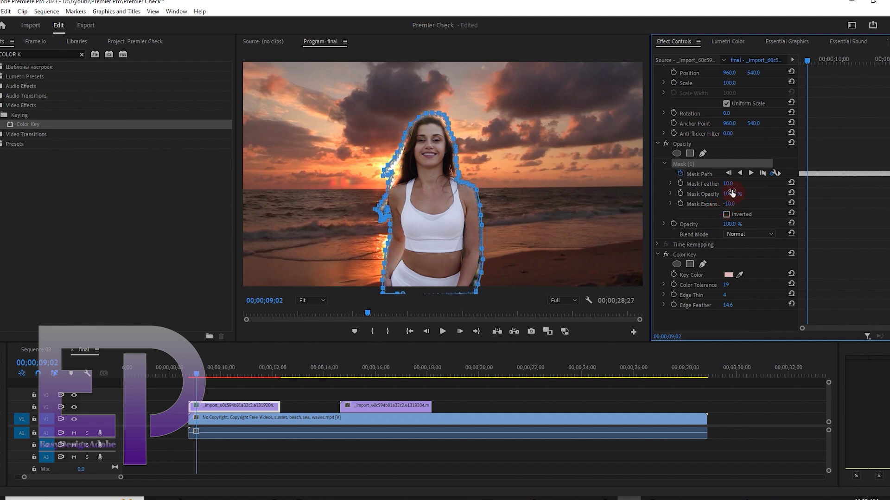
{"action": "left_click_drag", "start_coordinate": [188, 372], "coordinate": [210, 377]}
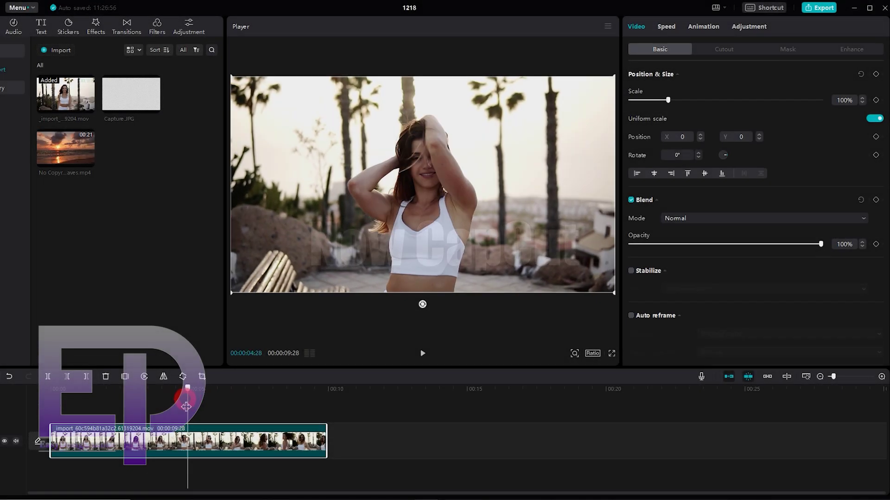
Step: Apply Auto cutout to the woman's clip from the start of the clip
{"action": "key", "text": "Home"}
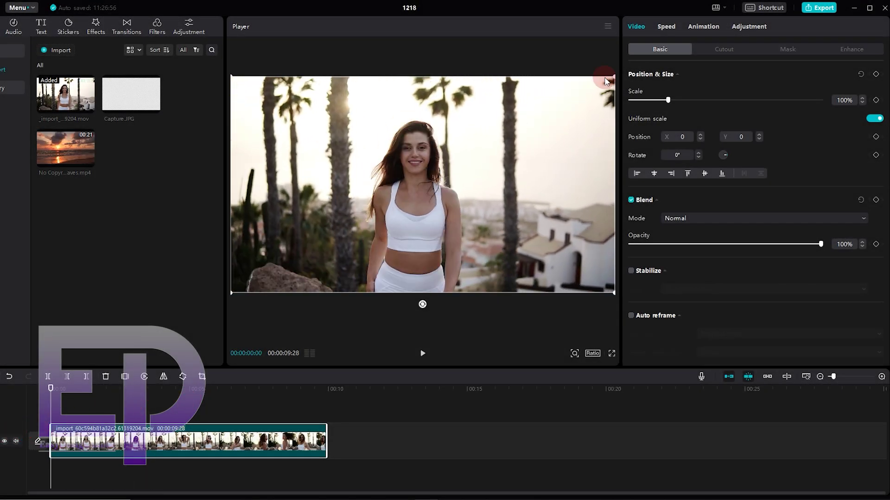
{"action": "left_click", "coordinate": [720, 50]}
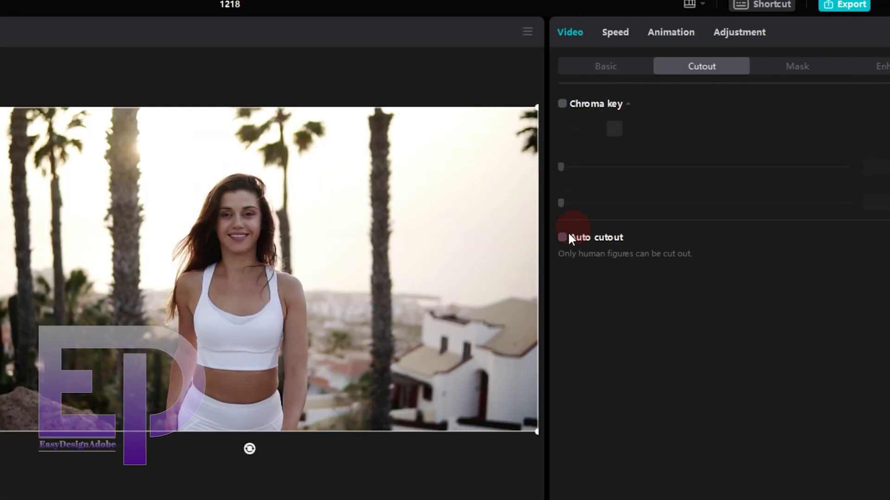
{"action": "left_click", "coordinate": [562, 238]}
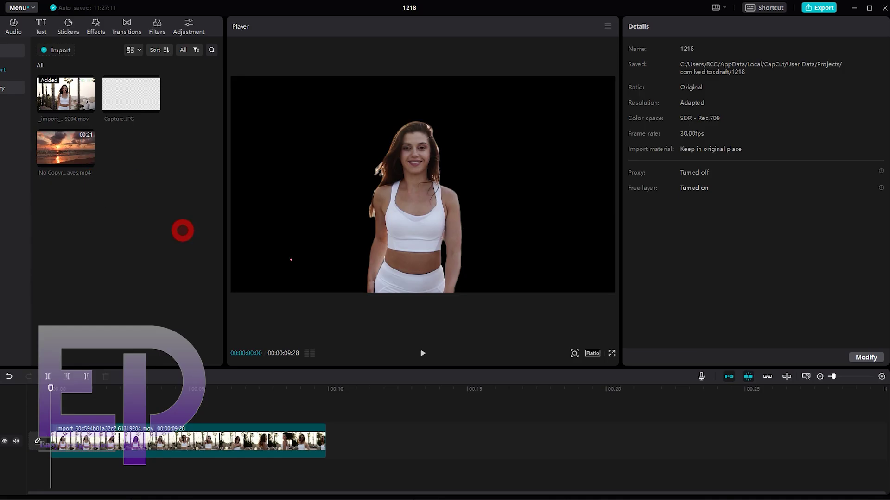
Step: Place the sunset beach clip on a track beneath the woman and preview the composite
{"action": "mouse_move", "coordinate": [65, 149]}
{"action": "left_mouse_down"}
{"action": "mouse_move", "coordinate": [347, 438]}
{"action": "mouse_move", "coordinate": [326, 414]}
{"action": "left_mouse_up"}
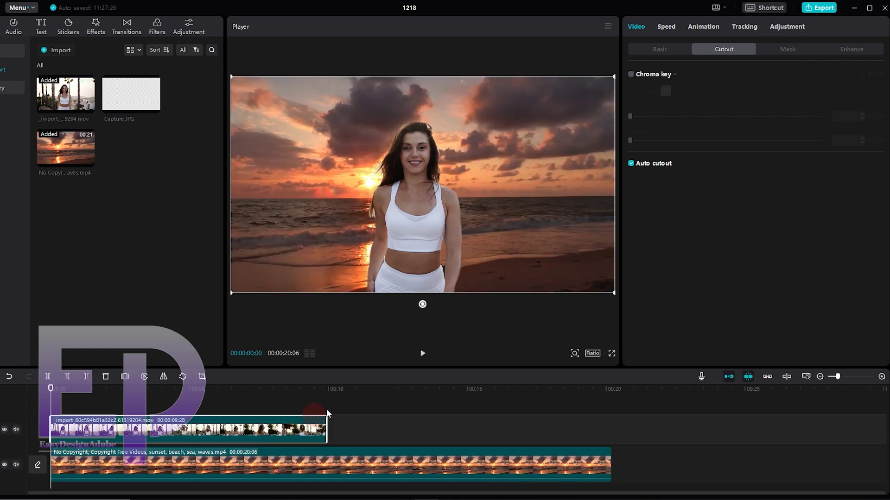
{"action": "left_click_drag", "start_coordinate": [52, 389], "coordinate": [116, 393]}
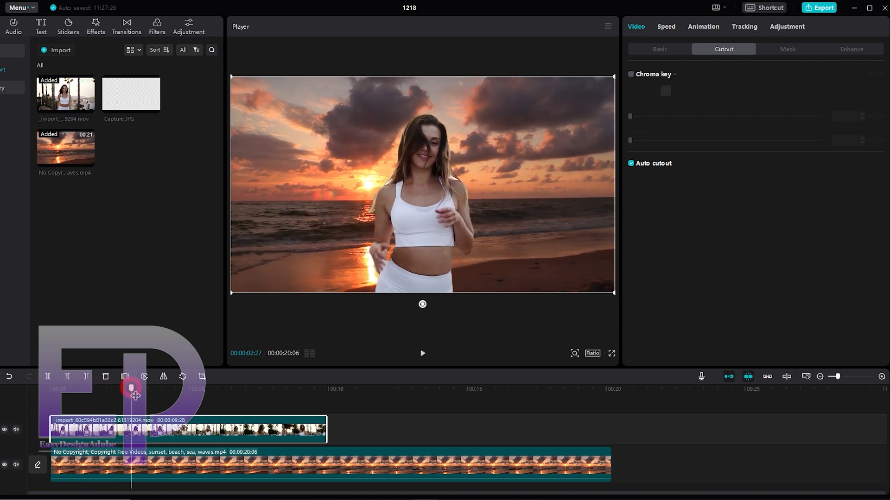
{"action": "mouse_move", "coordinate": [116, 394]}
{"action": "left_mouse_down"}
{"action": "mouse_move", "coordinate": [180, 405]}
{"action": "mouse_move", "coordinate": [304, 383]}
{"action": "mouse_move", "coordinate": [151, 386]}
{"action": "mouse_move", "coordinate": [82, 440]}
{"action": "mouse_move", "coordinate": [50, 452]}
{"action": "left_mouse_up"}
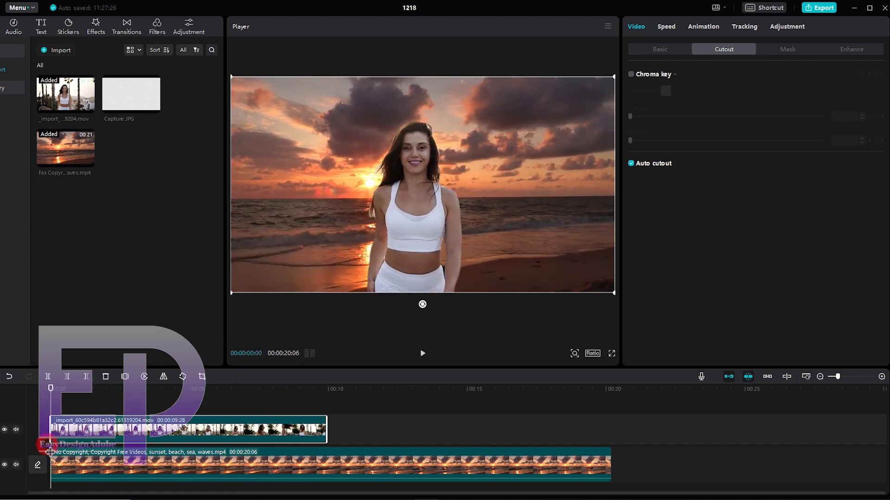
Step: Scale the woman to 74% and move her lower in the frame
{"action": "left_click", "coordinate": [638, 28]}
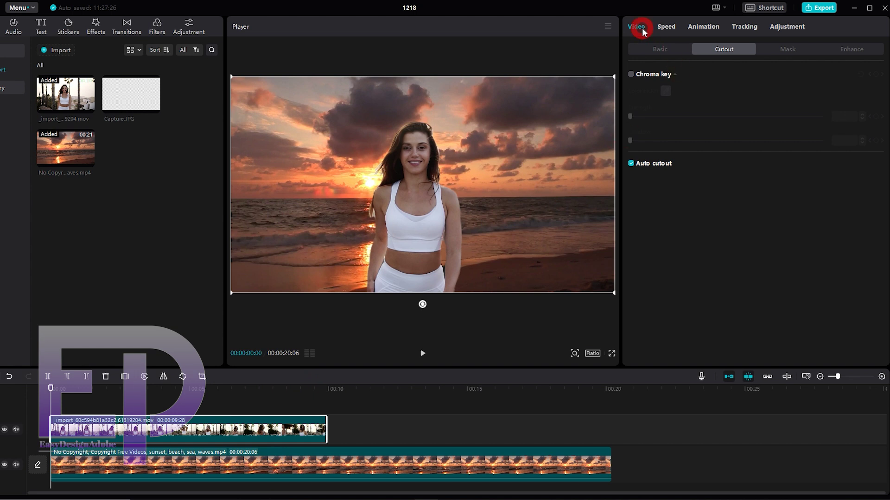
{"action": "left_click", "coordinate": [661, 51]}
{"action": "left_click_drag", "start_coordinate": [668, 101], "coordinate": [659, 102]}
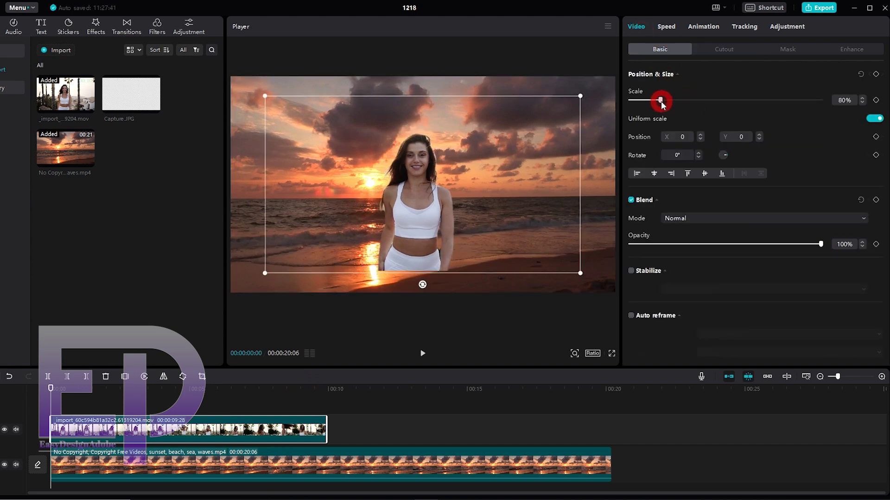
{"action": "left_click_drag", "start_coordinate": [412, 181], "coordinate": [414, 215]}
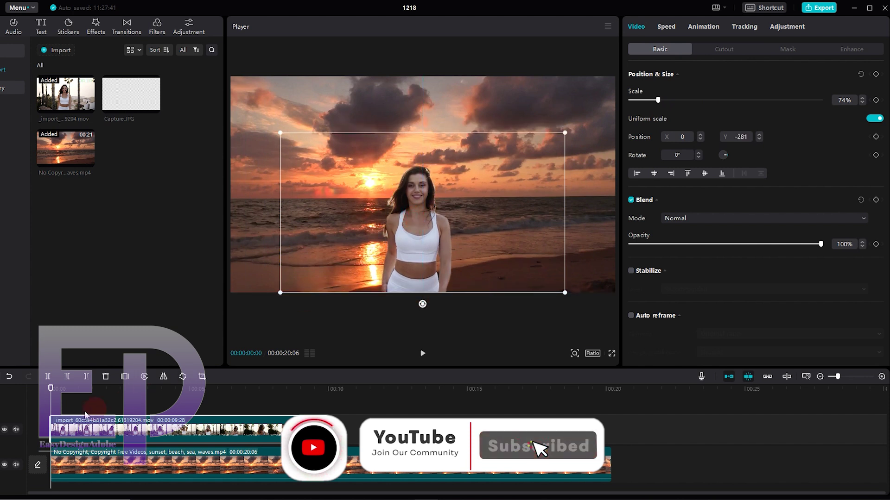
Step: Deselect the clip and play back the composite to review it
{"action": "left_click", "coordinate": [21, 398]}
{"action": "key", "text": "space"}
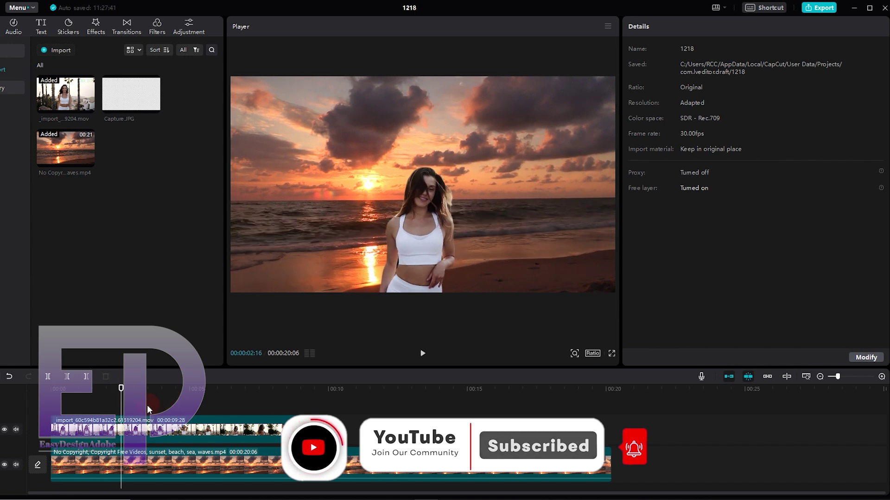
{"action": "mouse_move", "coordinate": [126, 390]}
{"action": "left_mouse_down"}
{"action": "mouse_move", "coordinate": [218, 397]}
{"action": "mouse_move", "coordinate": [196, 411]}
{"action": "mouse_move", "coordinate": [100, 429]}
{"action": "left_mouse_up"}
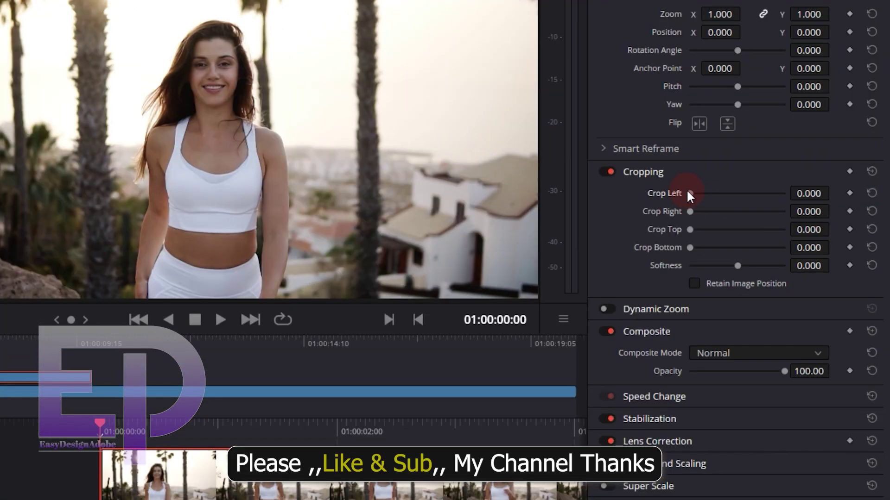
Step: Crop the left side of the woman's clip and apply the Depth Map effect to it
{"action": "mouse_move", "coordinate": [690, 195]}
{"action": "left_mouse_down"}
{"action": "mouse_move", "coordinate": [720, 198]}
{"action": "mouse_move", "coordinate": [700, 211]}
{"action": "mouse_move", "coordinate": [725, 211]}
{"action": "mouse_move", "coordinate": [706, 230]}
{"action": "left_mouse_up"}
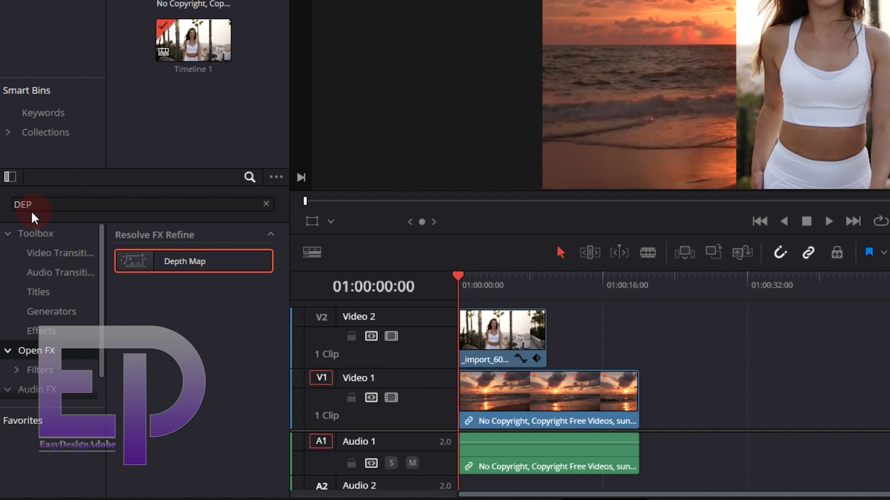
{"action": "left_click", "coordinate": [45, 205]}
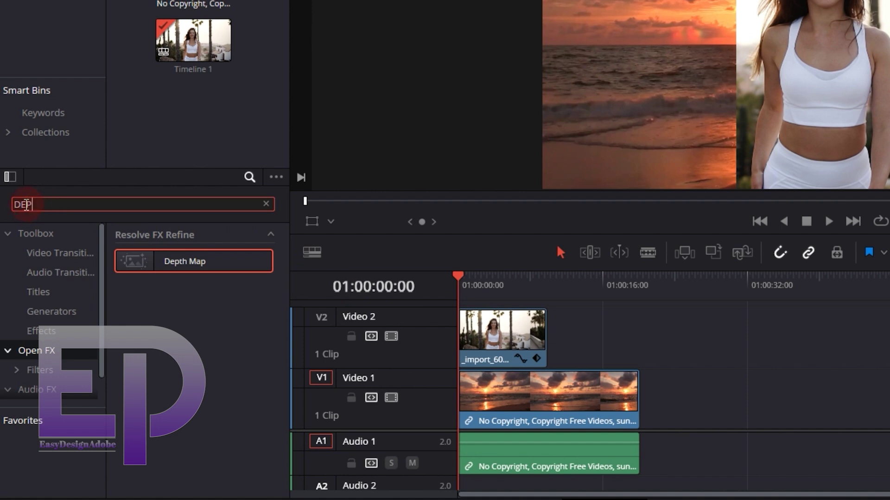
{"action": "left_click_drag", "start_coordinate": [161, 273], "coordinate": [301, 369]}
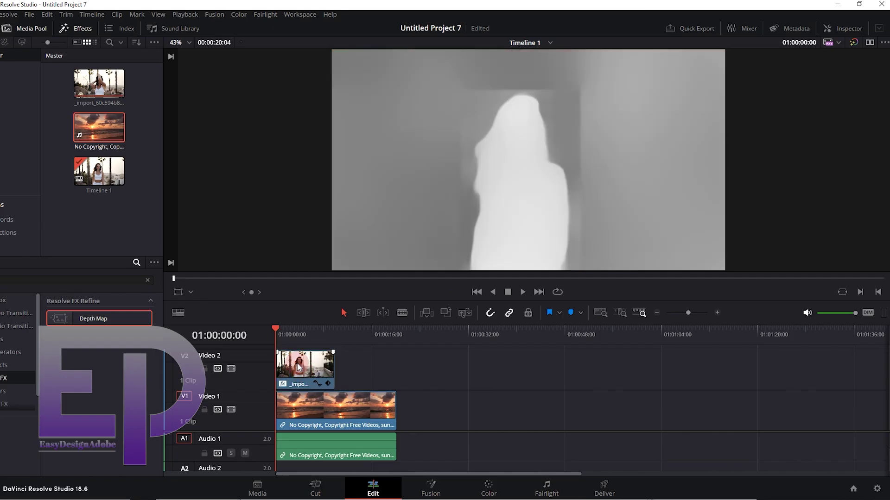
Step: Keep Depth Map quality at Better and raise the far limit to drop the background
{"action": "left_click", "coordinate": [316, 490]}
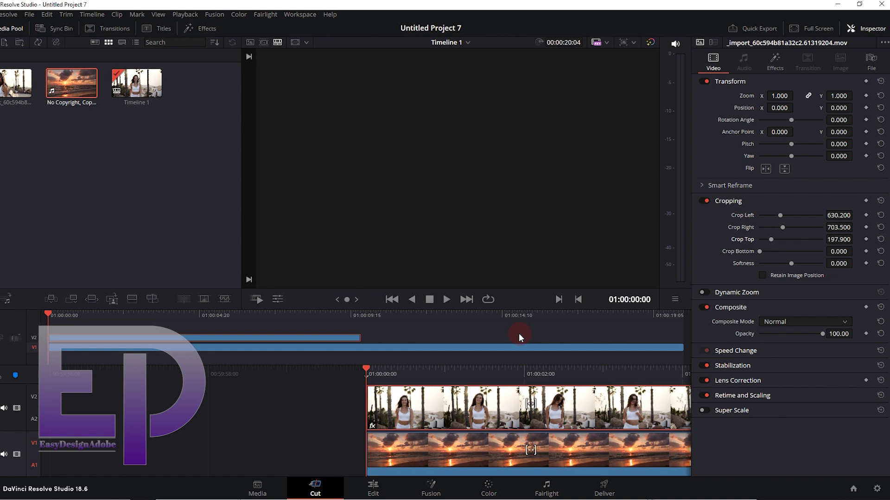
{"action": "left_click", "coordinate": [774, 63]}
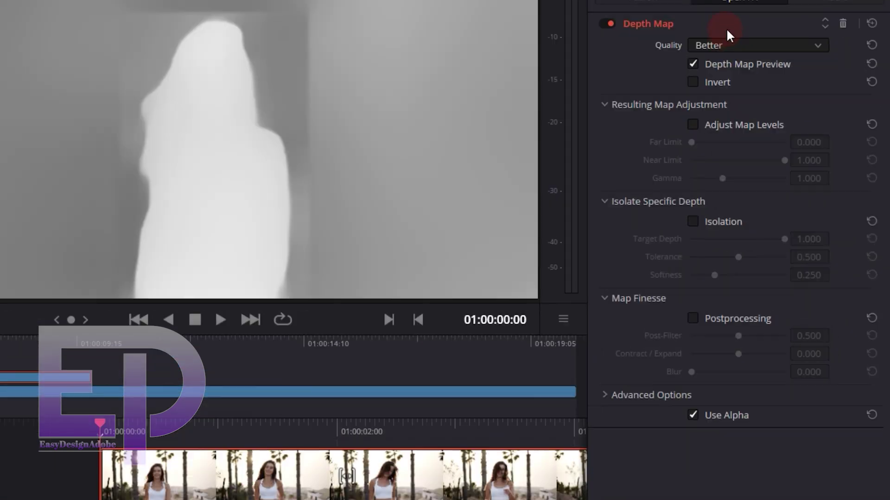
{"action": "left_click", "coordinate": [775, 117]}
{"action": "left_click", "coordinate": [778, 136]}
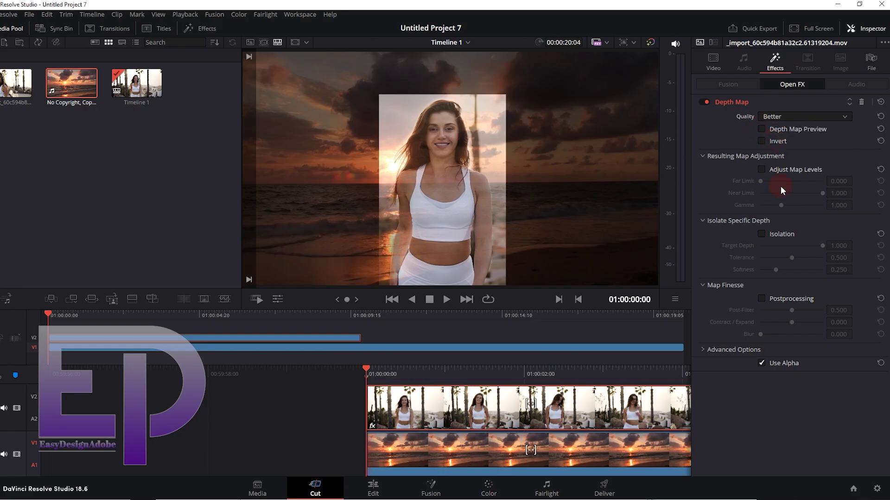
{"action": "left_click_drag", "start_coordinate": [835, 181], "coordinate": [844, 181]}
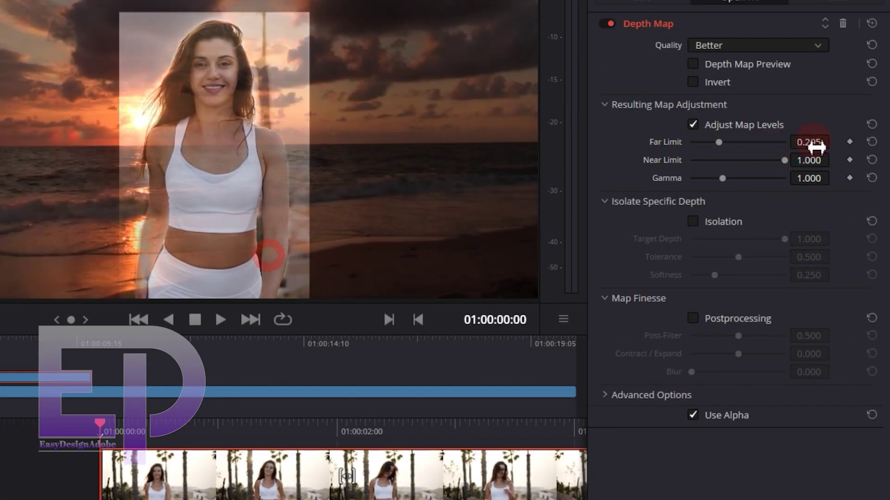
{"action": "left_click_drag", "start_coordinate": [813, 155], "coordinate": [838, 155]}
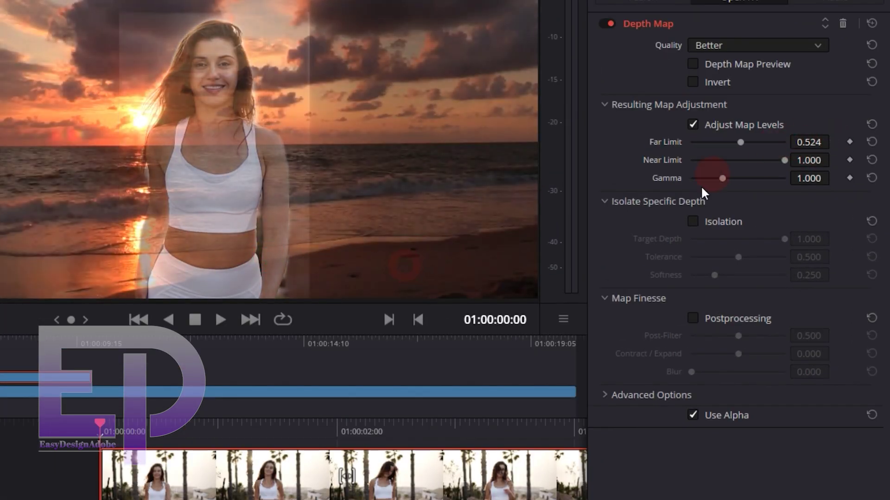
Step: Enable Isolation and Postprocessing, lower the near limit, adjust edge contraction, and play through
{"action": "left_click", "coordinate": [693, 222]}
{"action": "left_click", "coordinate": [694, 321]}
{"action": "left_click_drag", "start_coordinate": [784, 160], "coordinate": [767, 152]}
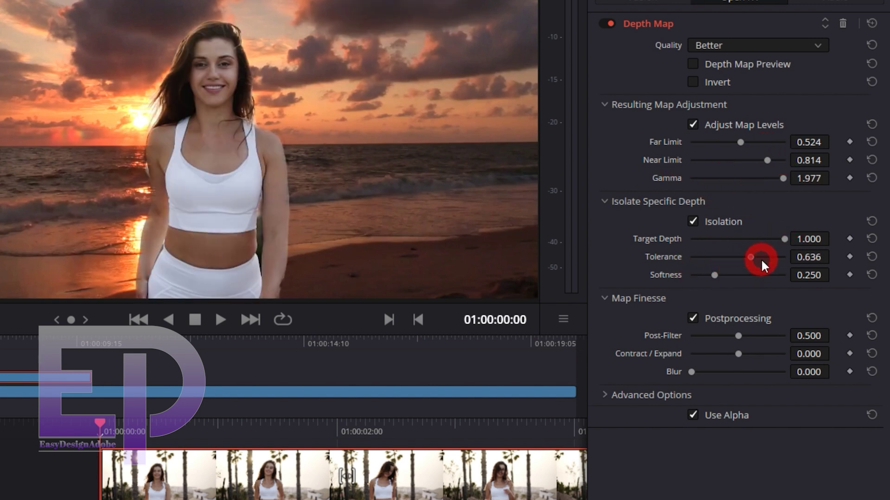
{"action": "mouse_move", "coordinate": [738, 365]}
{"action": "left_mouse_down"}
{"action": "mouse_move", "coordinate": [727, 357]}
{"action": "mouse_move", "coordinate": [740, 363]}
{"action": "left_mouse_up"}
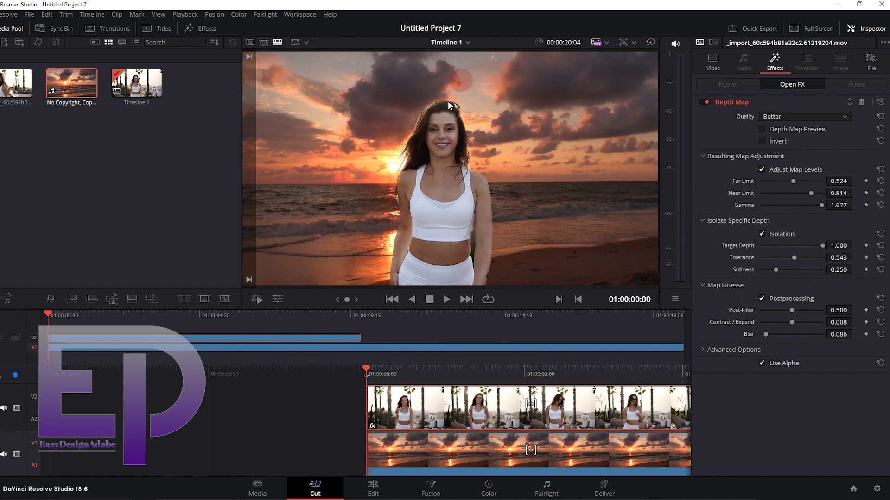
{"action": "mouse_move", "coordinate": [54, 317]}
{"action": "left_mouse_down"}
{"action": "mouse_move", "coordinate": [89, 317]}
{"action": "mouse_move", "coordinate": [47, 316]}
{"action": "left_mouse_up"}
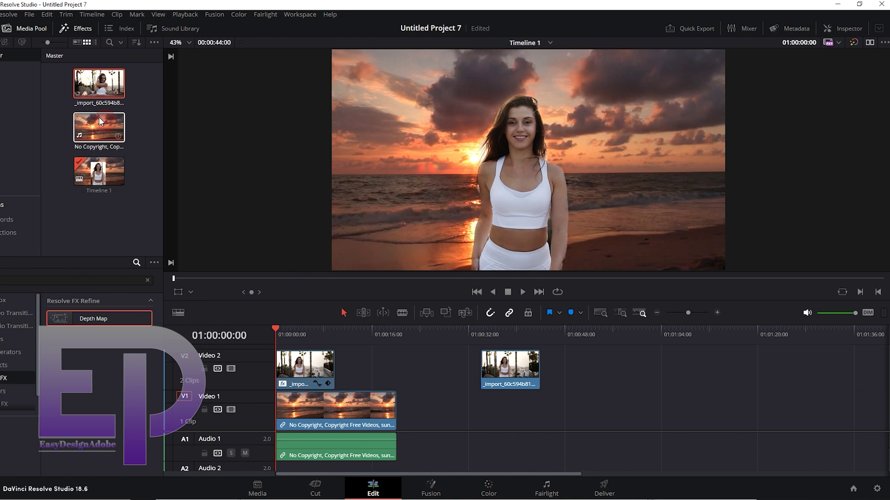
Step: Place the sunset clip on V1 beneath the second woman clip and select that clip
{"action": "left_click_drag", "start_coordinate": [512, 414], "coordinate": [480, 413]}
{"action": "left_click", "coordinate": [494, 333]}
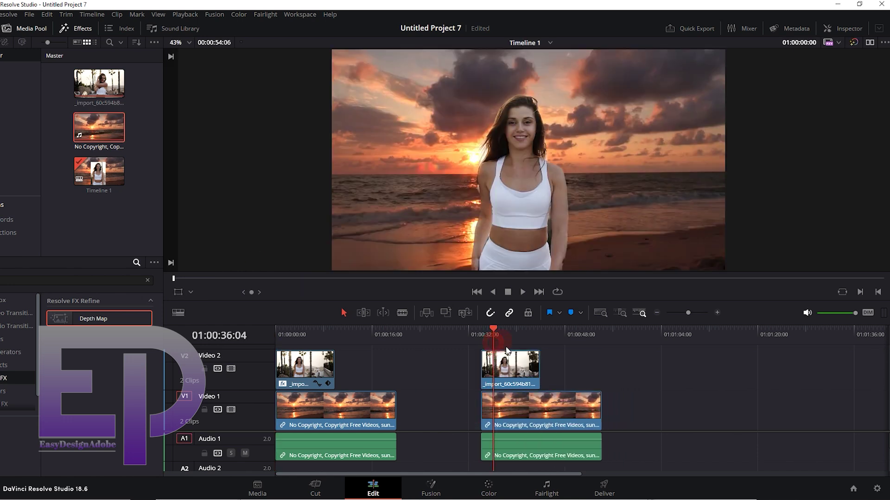
{"action": "left_click", "coordinate": [502, 367]}
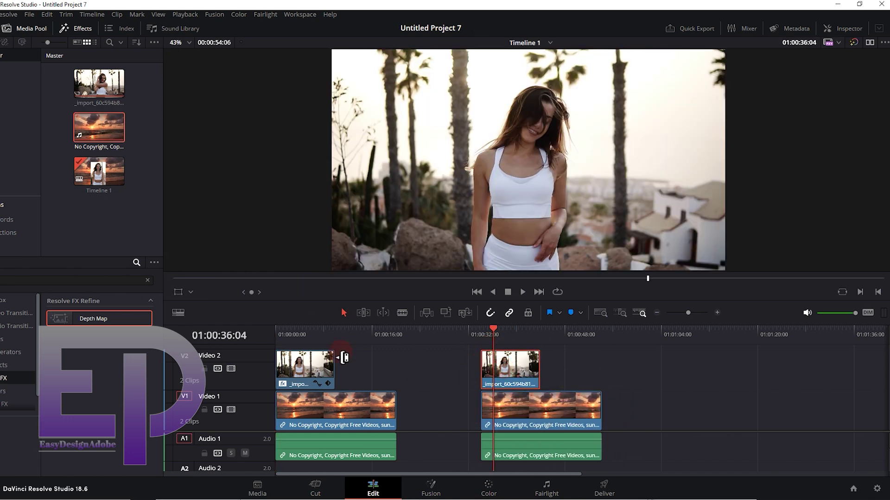
Step: On the Color page, draw a Magic Mask stroke down the woman's hair and body
{"action": "left_click", "coordinate": [496, 490]}
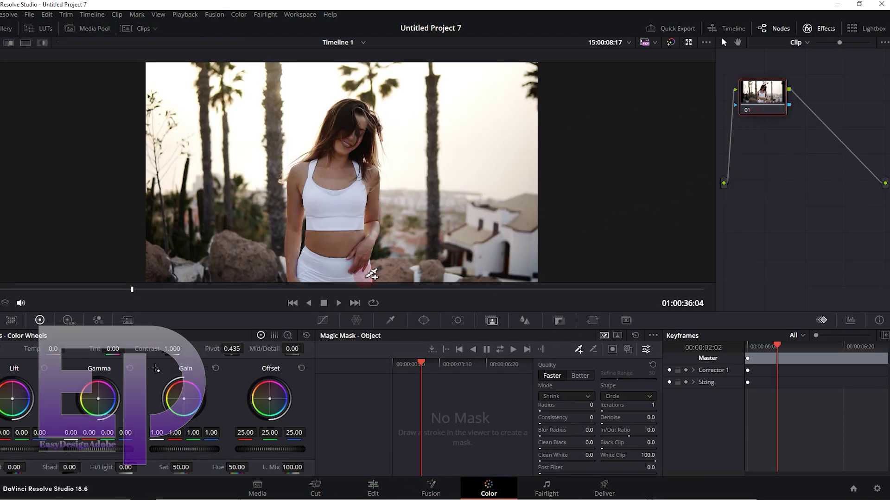
{"action": "left_click_drag", "start_coordinate": [370, 278], "coordinate": [368, 164]}
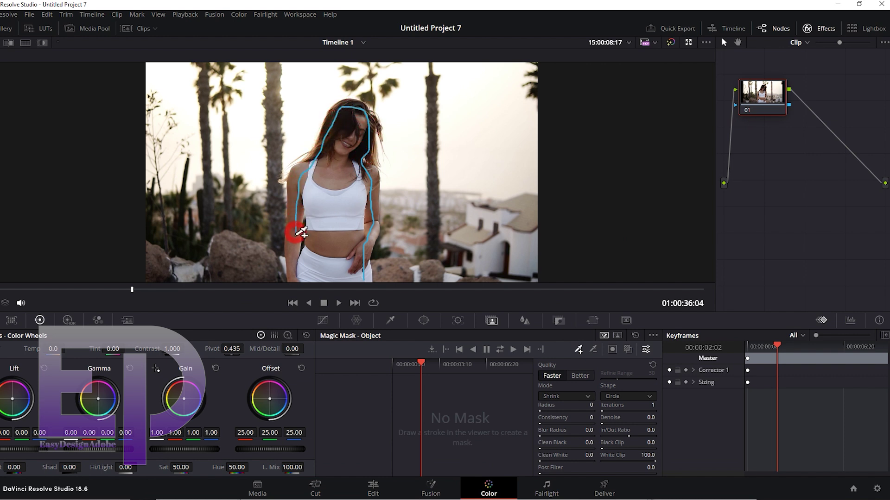
{"action": "mouse_move", "coordinate": [301, 234]}
{"action": "left_mouse_down"}
{"action": "mouse_move", "coordinate": [345, 287]}
{"action": "mouse_move", "coordinate": [364, 278]}
{"action": "left_mouse_up"}
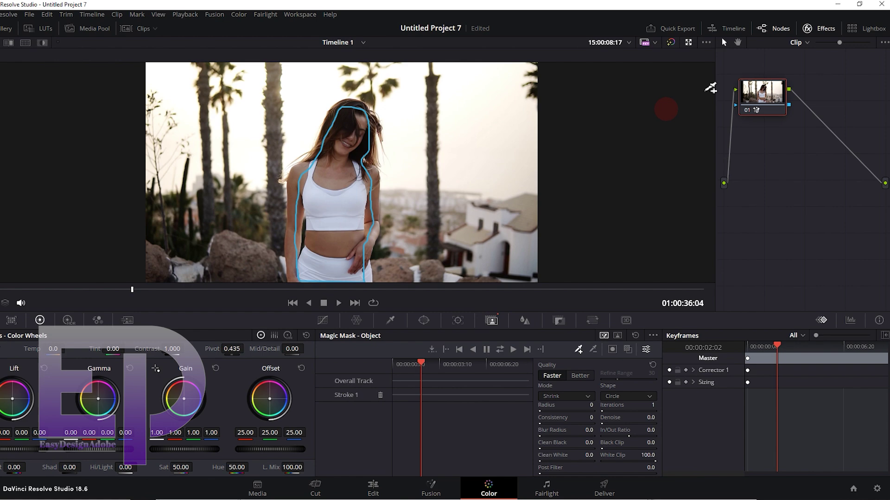
Step: Add an alpha output to the node graph and set Magic Mask quality to Better
{"action": "right_click", "coordinate": [798, 200]}
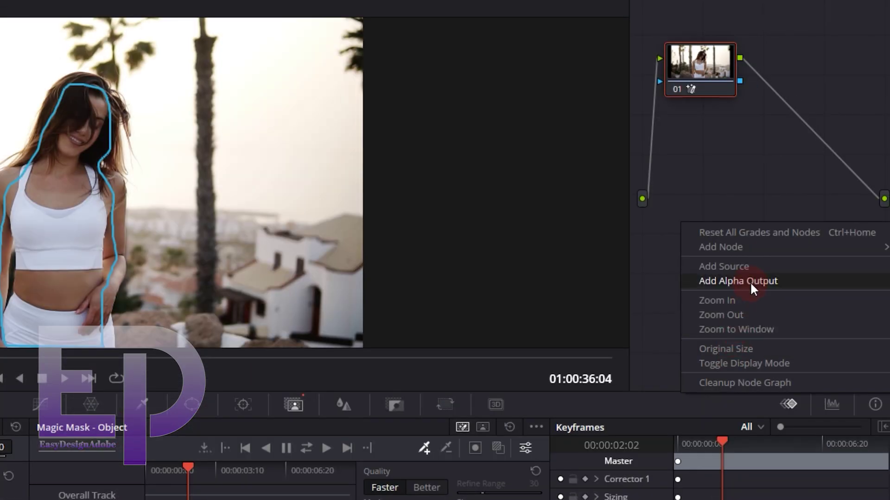
{"action": "left_click", "coordinate": [799, 236]}
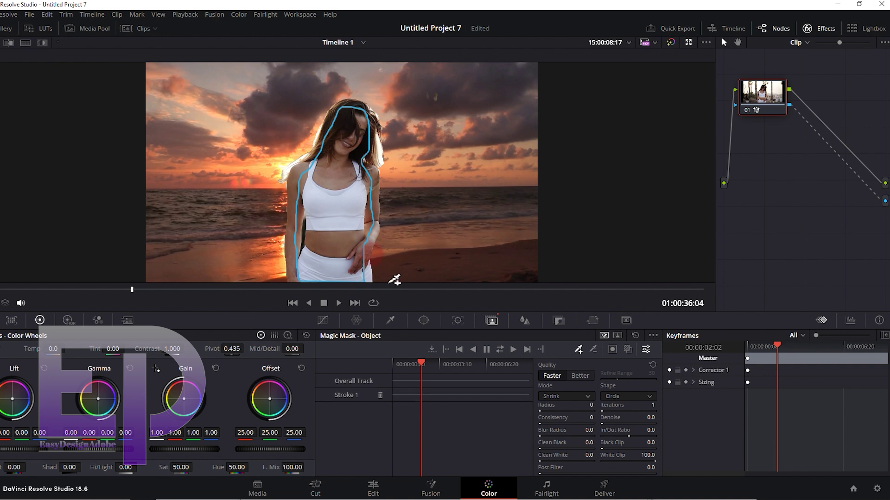
{"action": "left_click", "coordinate": [582, 376]}
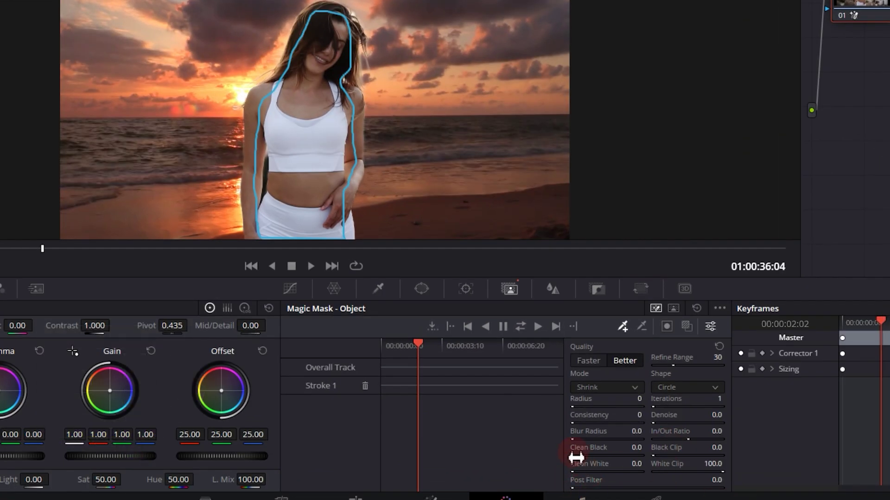
Step: Raise Clean Black, track the woman's mask forward, and return to the clip start
{"action": "left_click_drag", "start_coordinate": [587, 452], "coordinate": [598, 456]}
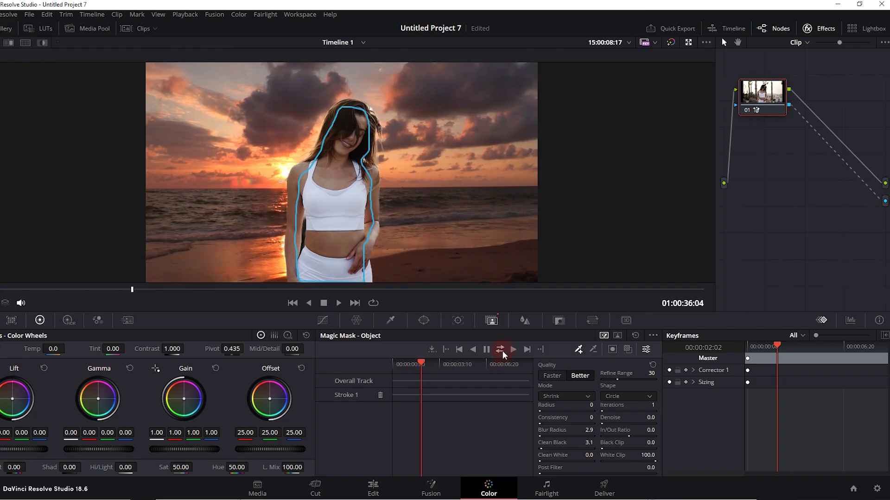
{"action": "left_click", "coordinate": [513, 350]}
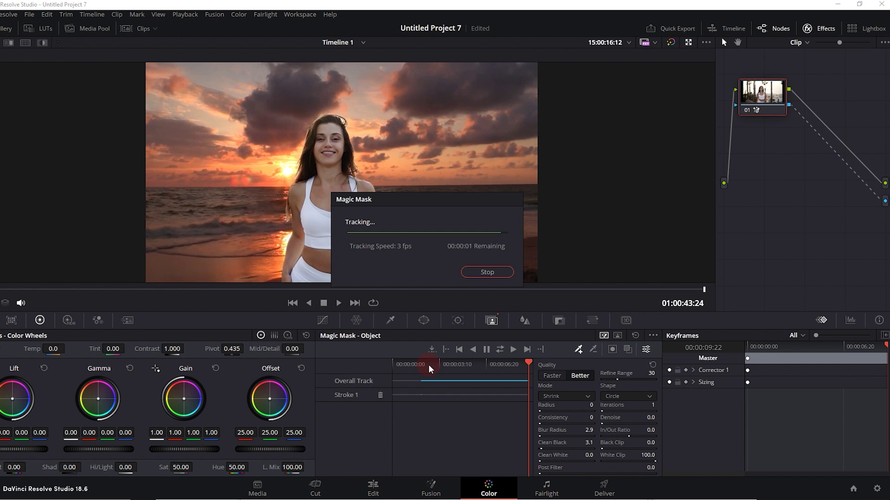
{"action": "left_click", "coordinate": [394, 365]}
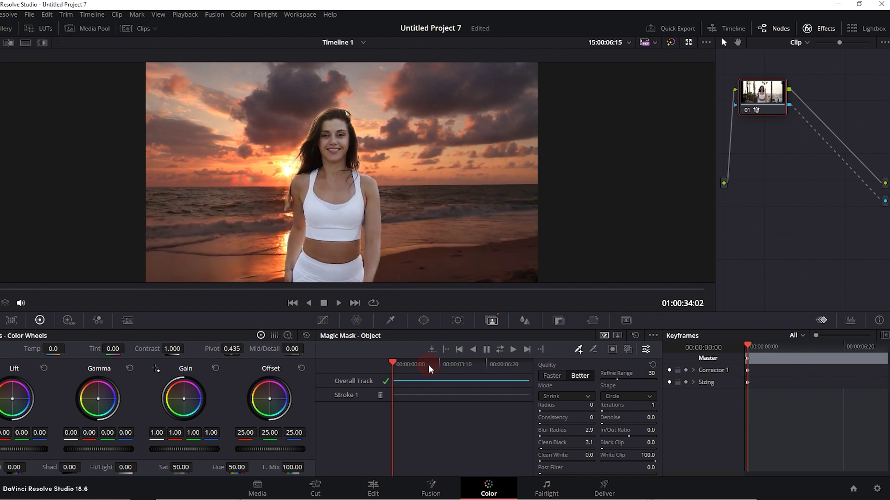